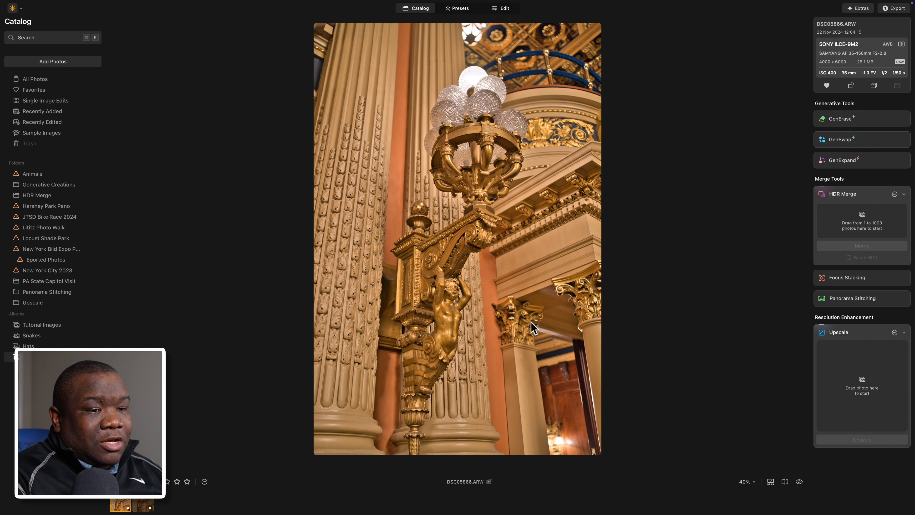
Open DSC05866.ARW for editing and turn on both the highlight and shadow clipping warnings.
left_click(504, 13)
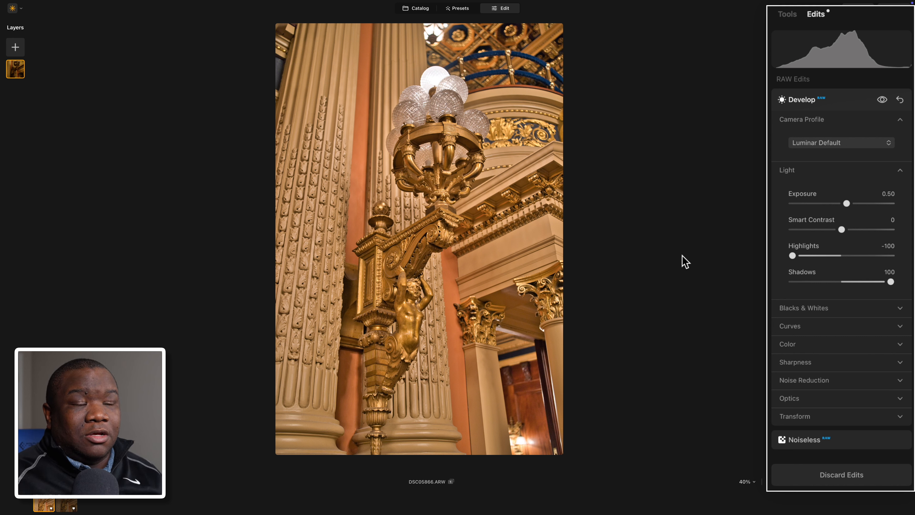
left_click(905, 35)
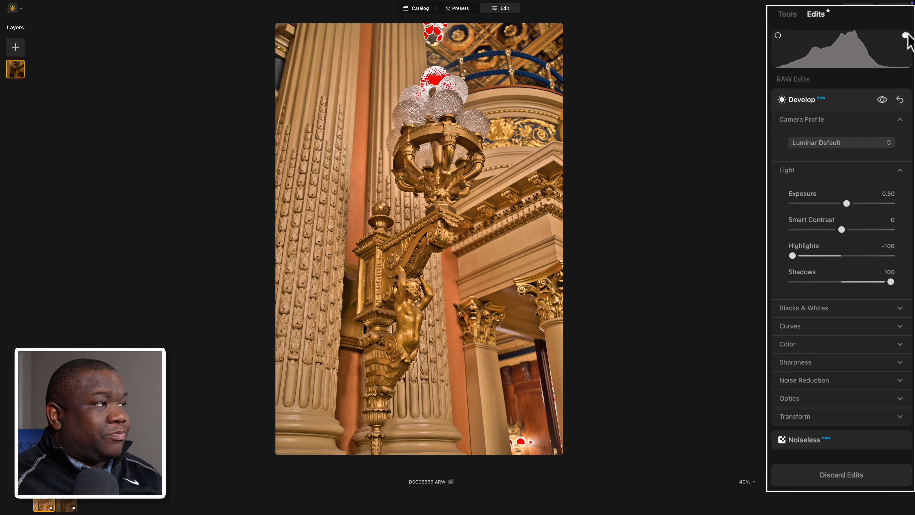
left_click(778, 35)
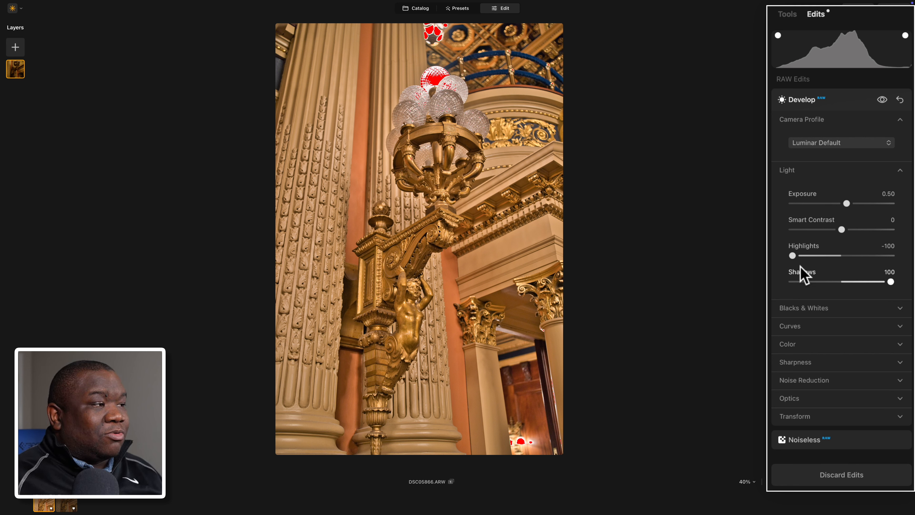
Test Highlights at -12 and return it to -100, and test Shadows at 6 and return it to 100.
left_click_drag(793, 255, 836, 259)
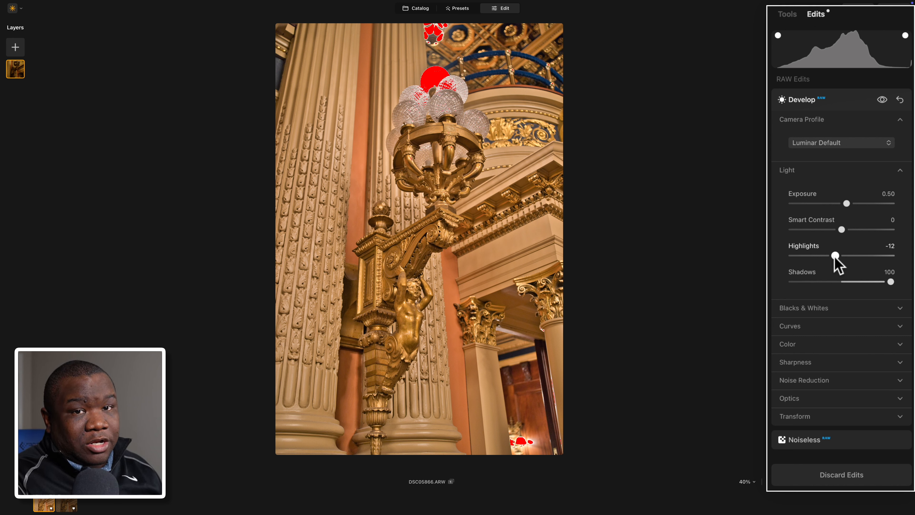
left_click_drag(835, 256, 776, 260)
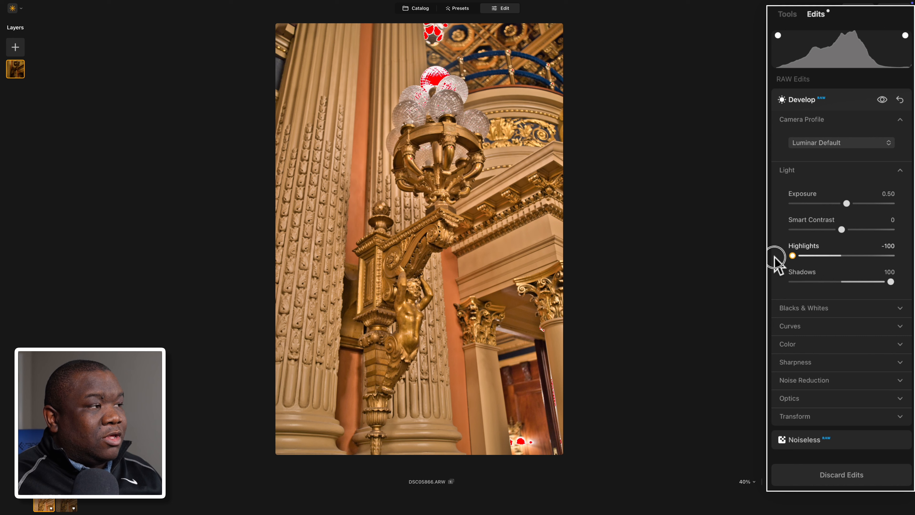
left_click_drag(890, 282, 845, 282)
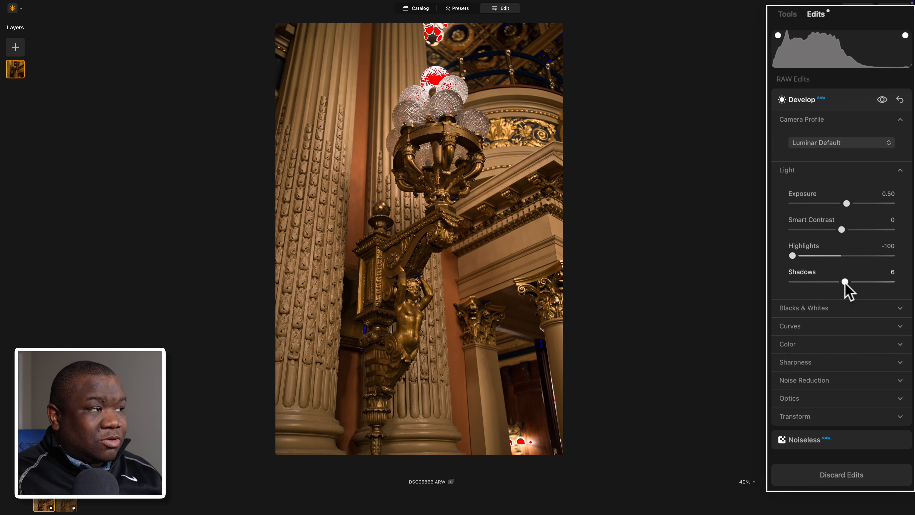
left_click_drag(845, 282, 897, 290)
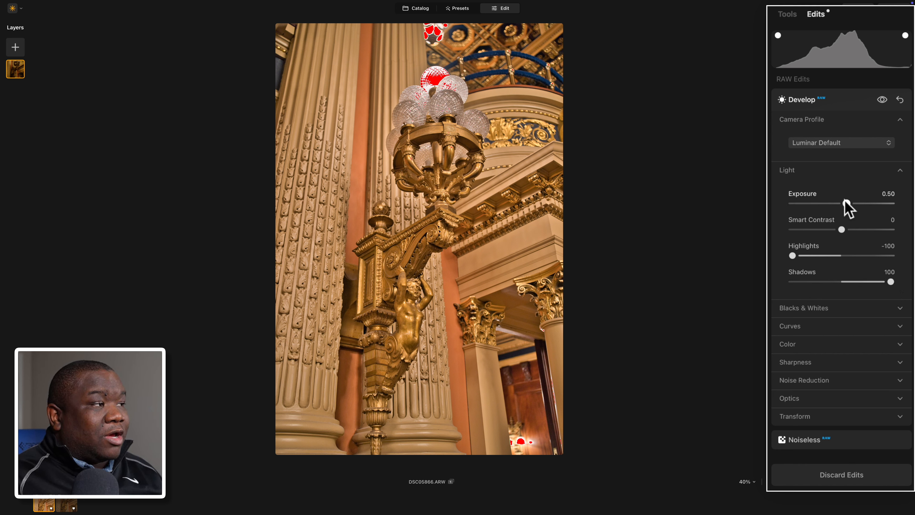
Lower the raw photo's Exposure to -0.75 and compare the edit with the original image.
left_click_drag(845, 201, 846, 204)
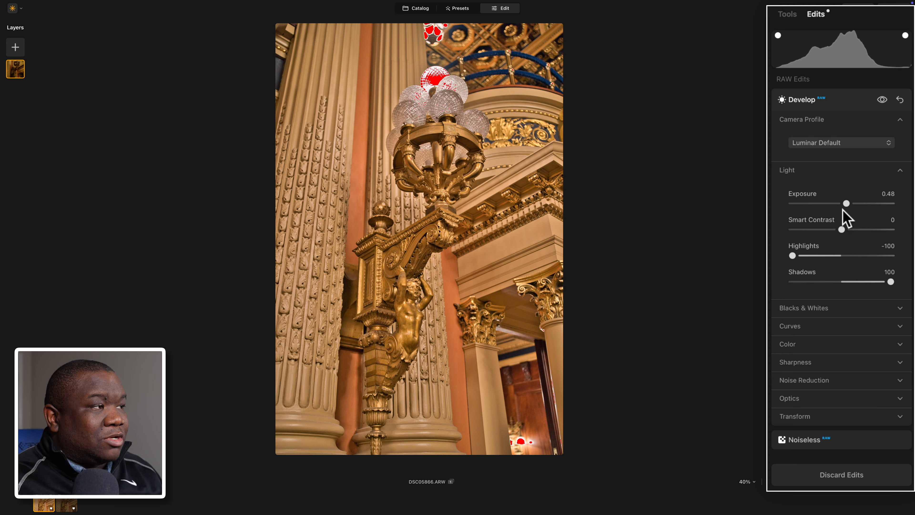
left_click_drag(845, 204, 834, 205)
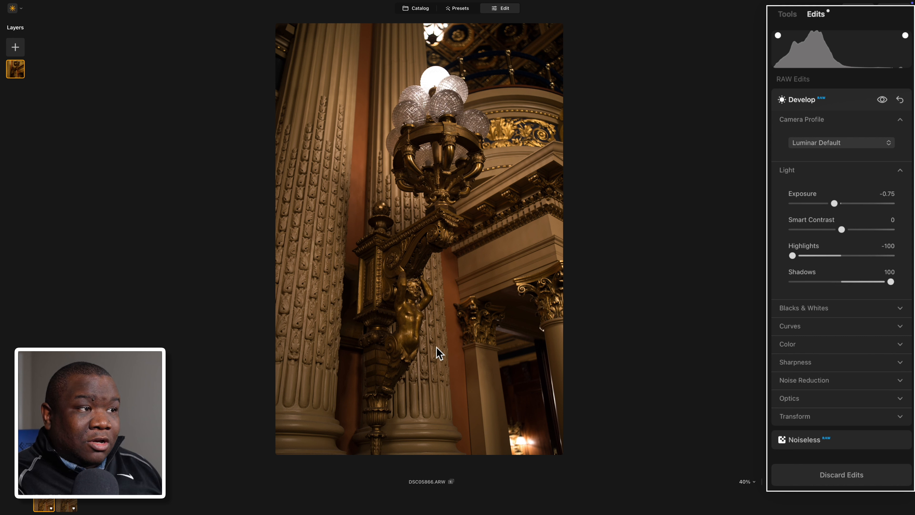
key("backslash")
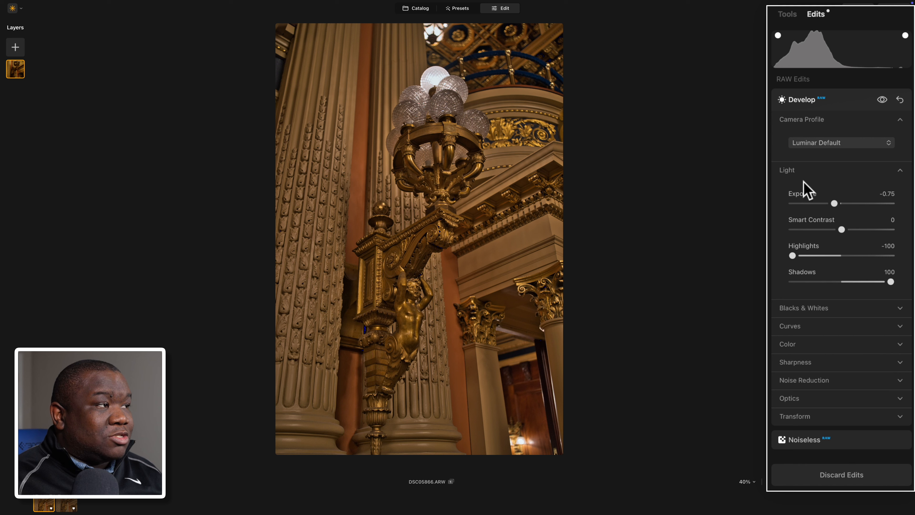
Reset the raw photo's Develop adjustments and inspect its highlight and shadow clipping, turning both warnings off at the end.
left_click(900, 100)
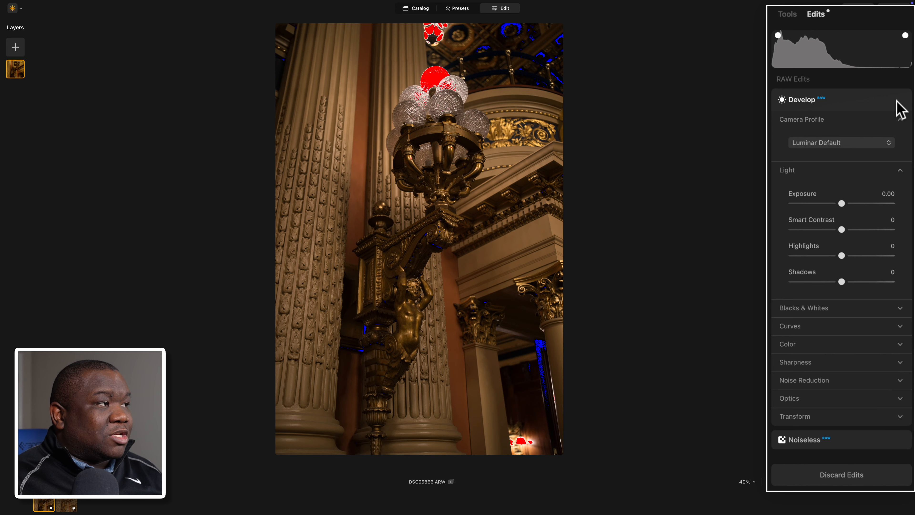
left_click(904, 35)
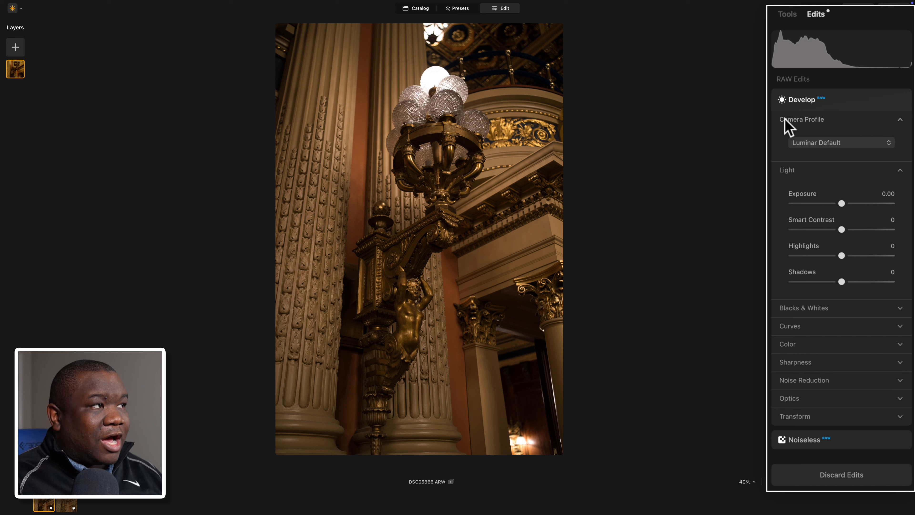
mouse_move(777, 61)
left_click(778, 35)
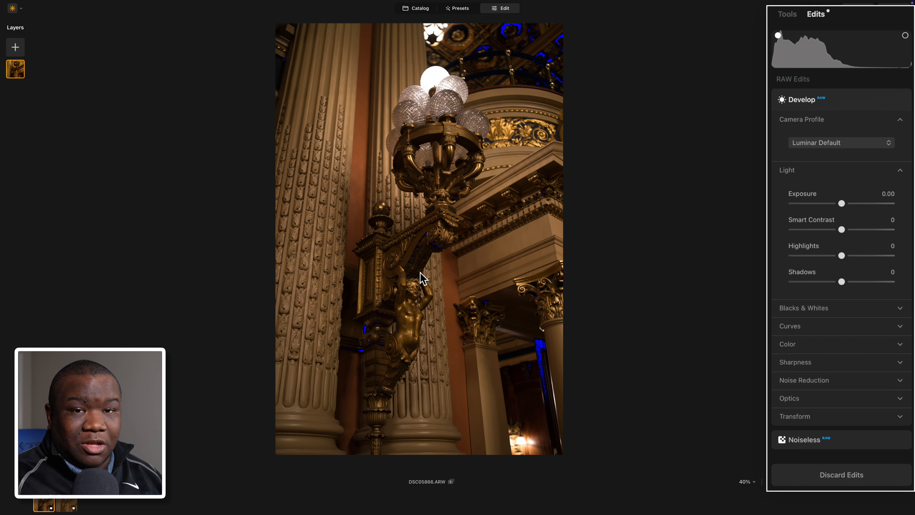
left_click(905, 35)
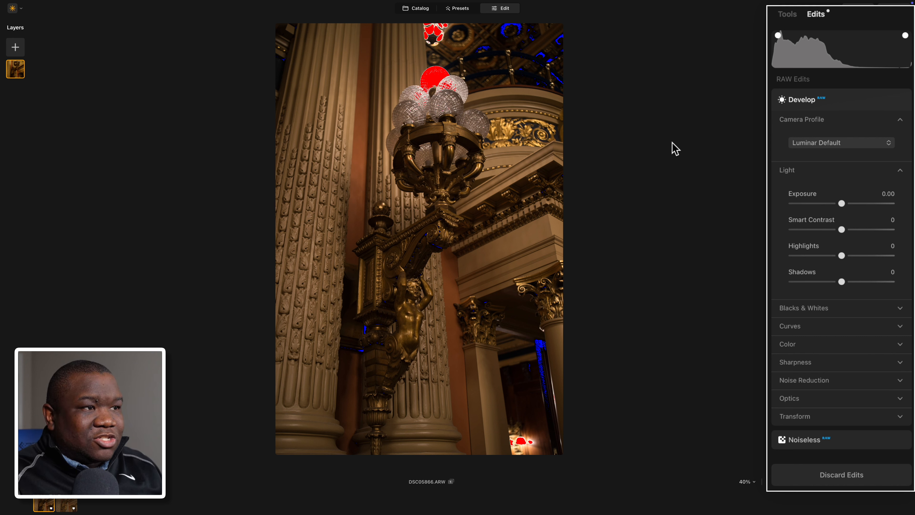
left_click(778, 35)
left_click(905, 35)
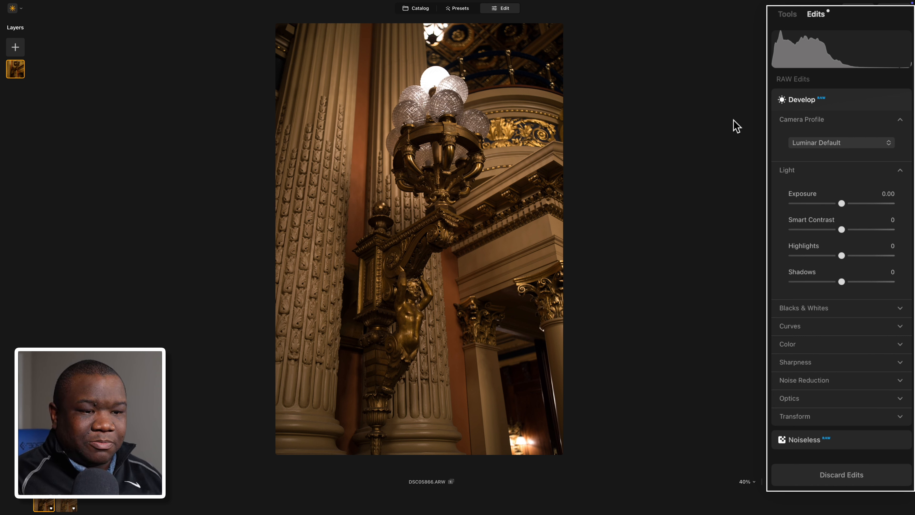
Switch to DSC05868_HDR.tiff and turn on both the shadow and highlight clipping warnings.
left_click(67, 504)
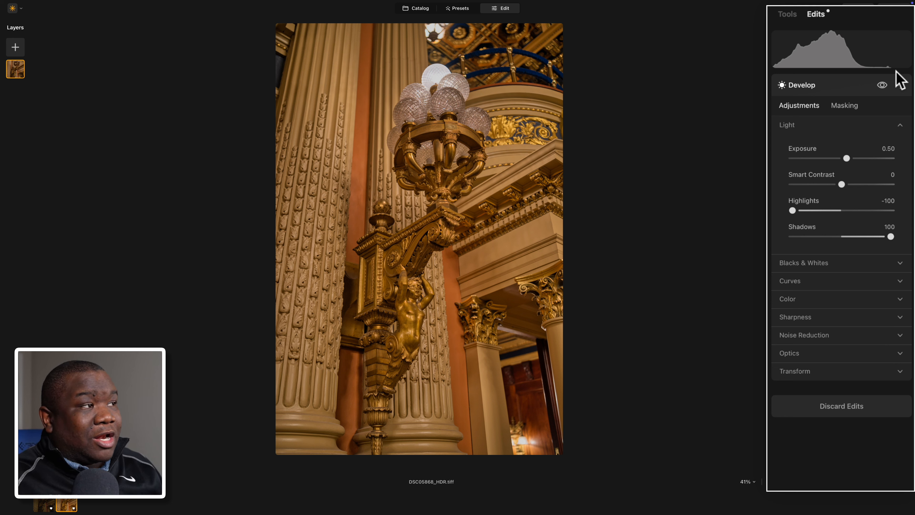
left_click(778, 36)
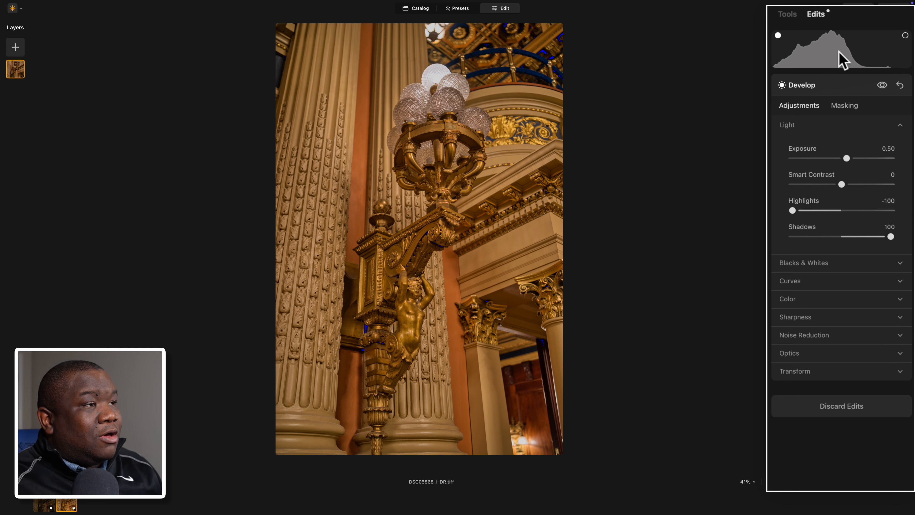
left_click(905, 35)
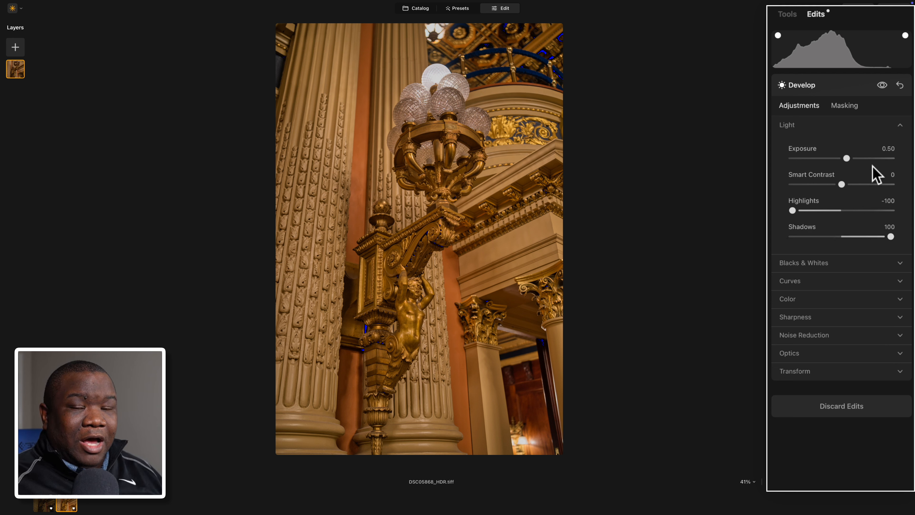
Raise the HDR image's Exposure to 3.49, inspect the lamps and ceiling at 100%, and reduce Exposure to 1.38.
left_click_drag(846, 158, 876, 159)
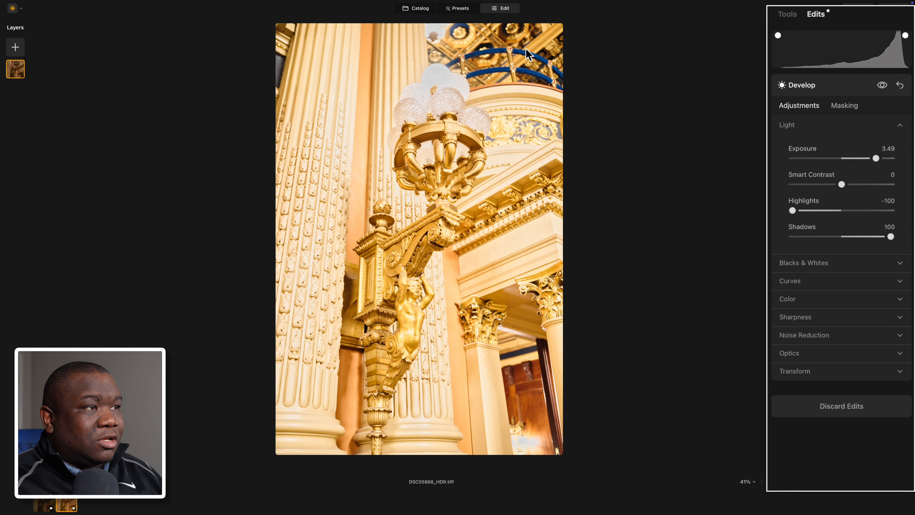
left_click(510, 54)
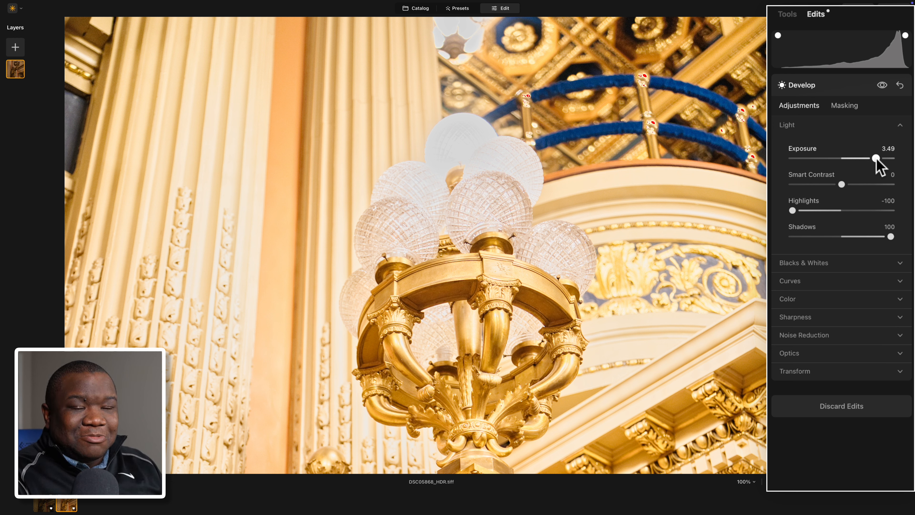
left_click(688, 170)
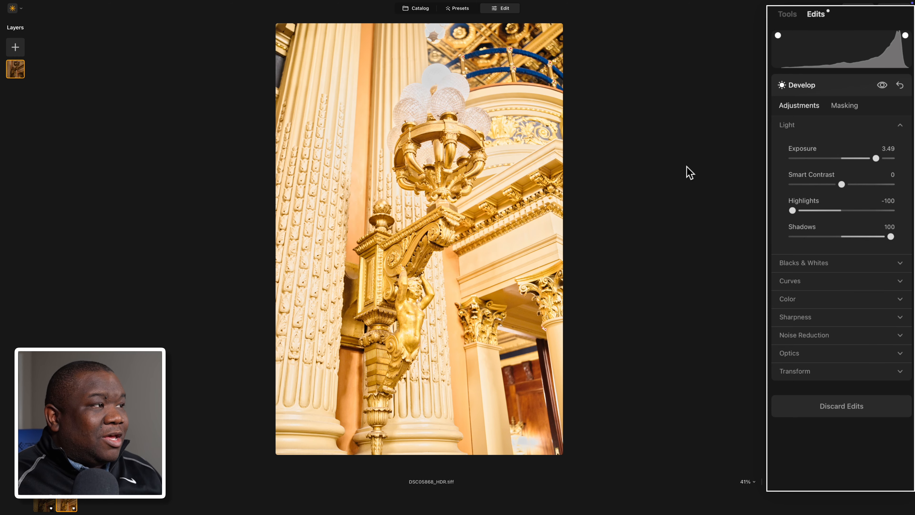
left_click_drag(876, 158, 856, 159)
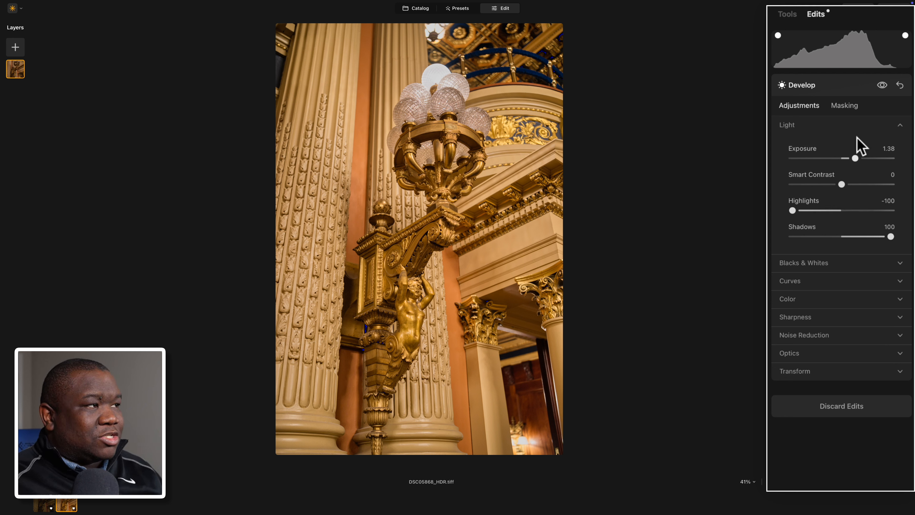
Reset the HDR image's Develop adjustments and remove the Develop edit.
left_click(900, 85)
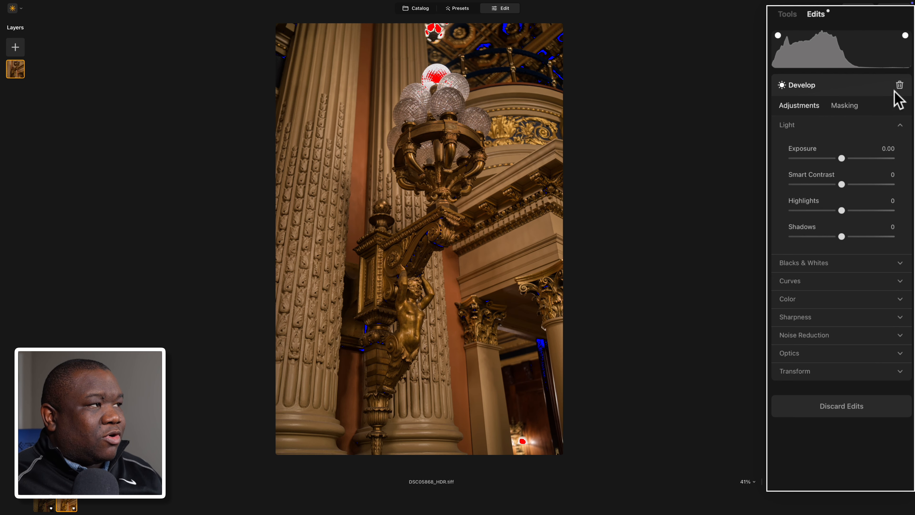
left_click(900, 85)
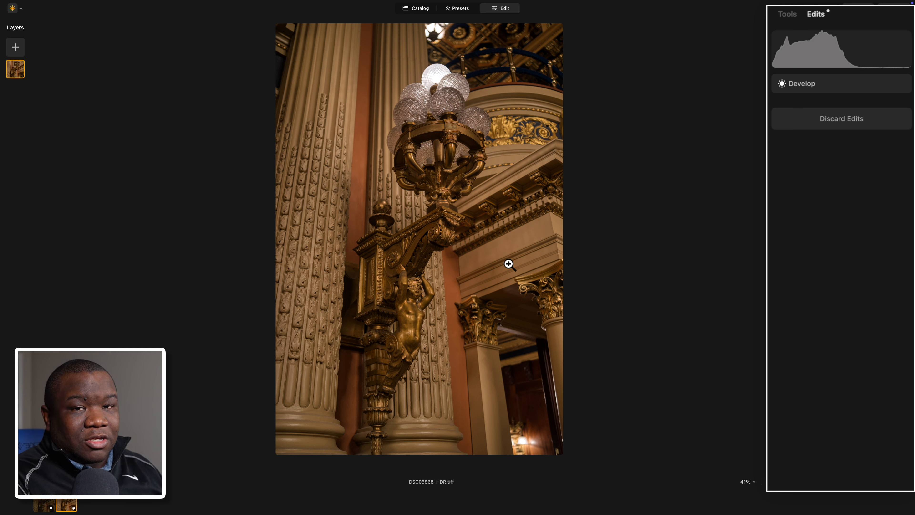
Turn on only the highlight clipping warning and lower the HDR image's Highlights slightly in Develop.
left_click(905, 35)
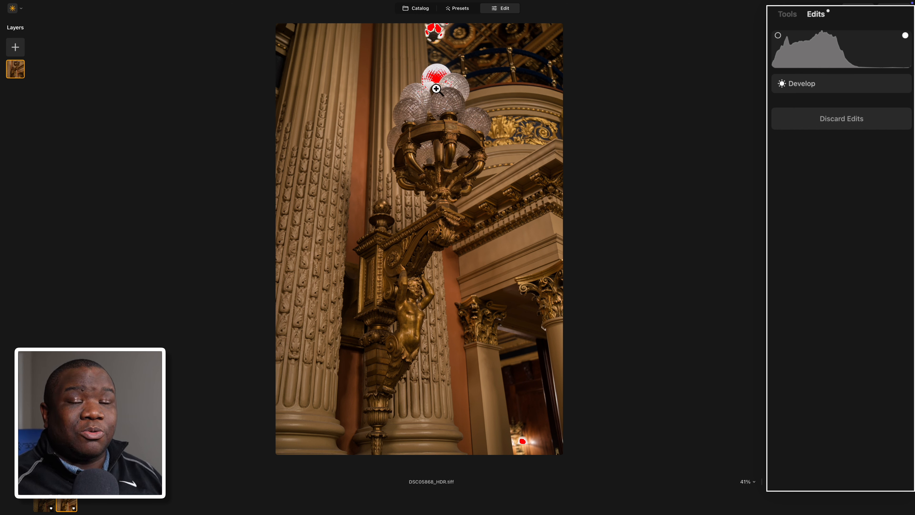
left_click(842, 88)
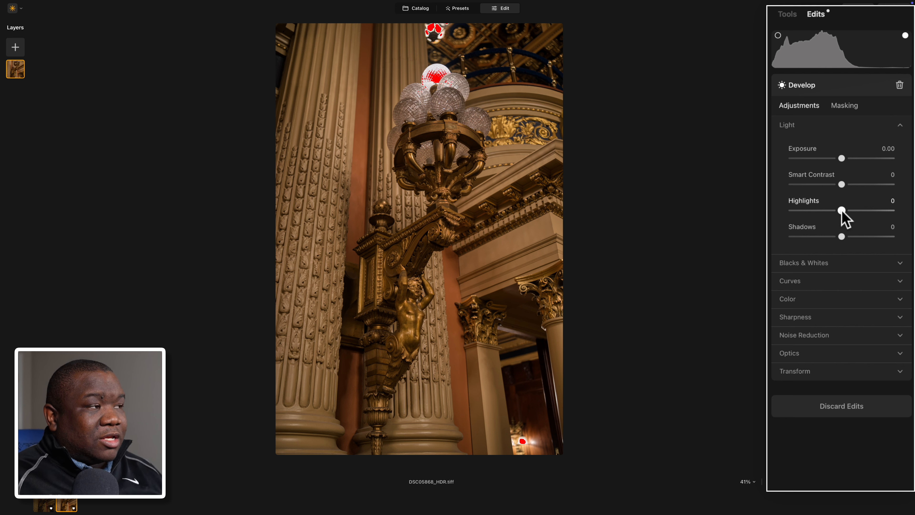
left_click_drag(842, 211, 833, 212)
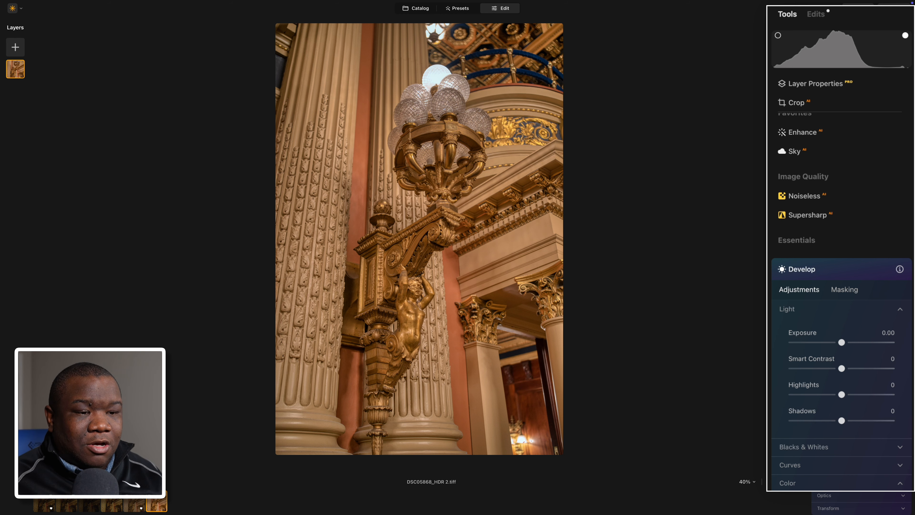
Return to the catalog and add the raw photo DSC05868 to HDR Merge.
left_click(415, 8)
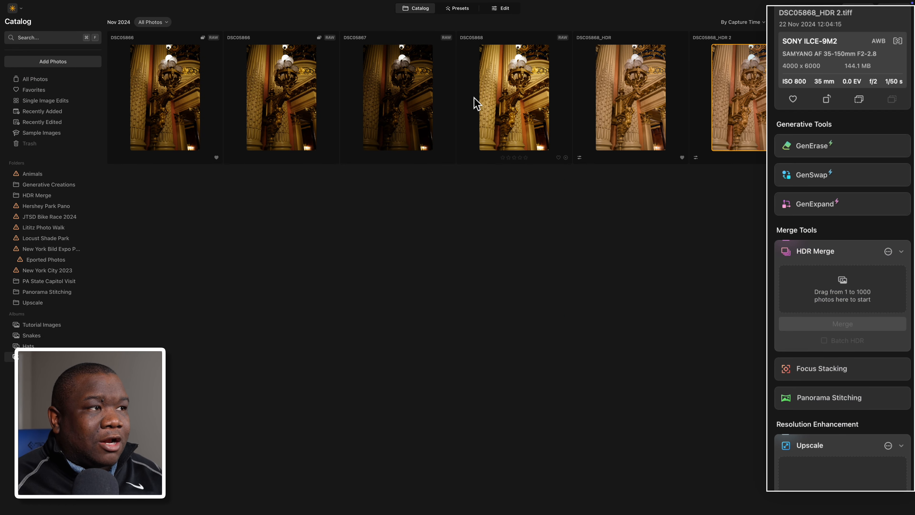
left_click_drag(519, 86, 829, 291)
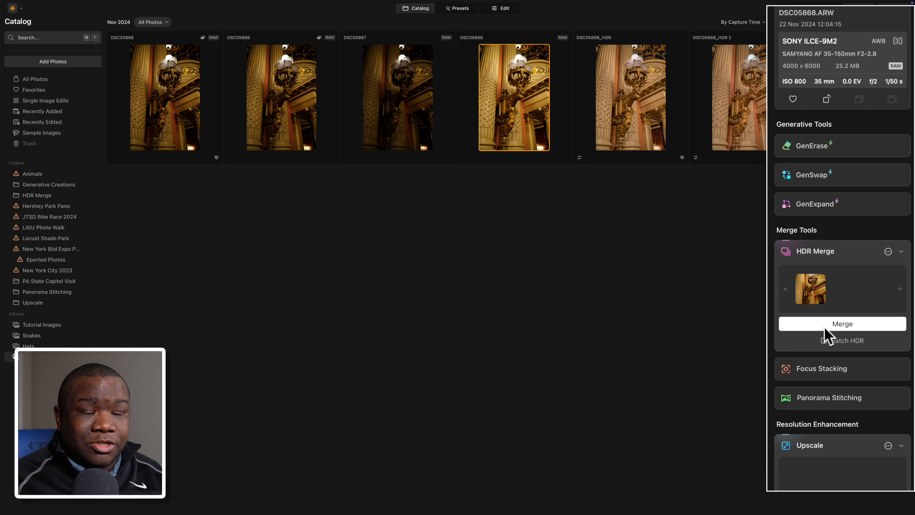
View DSC05868_HDR 2.tiff full size and open it for editing.
left_click(743, 86)
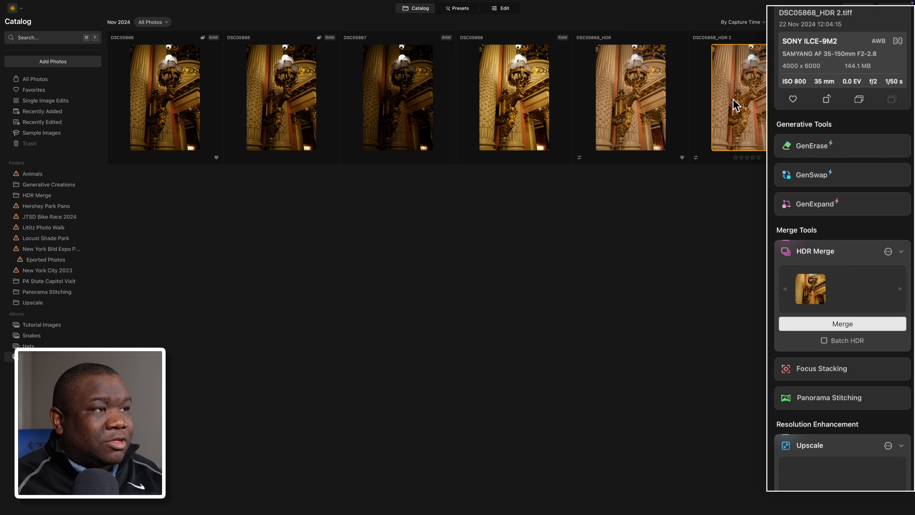
key("space")
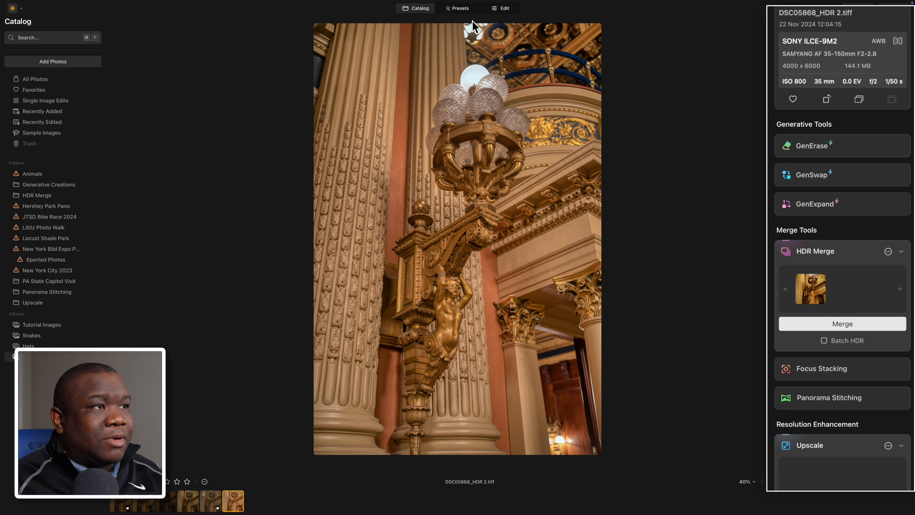
left_click(500, 8)
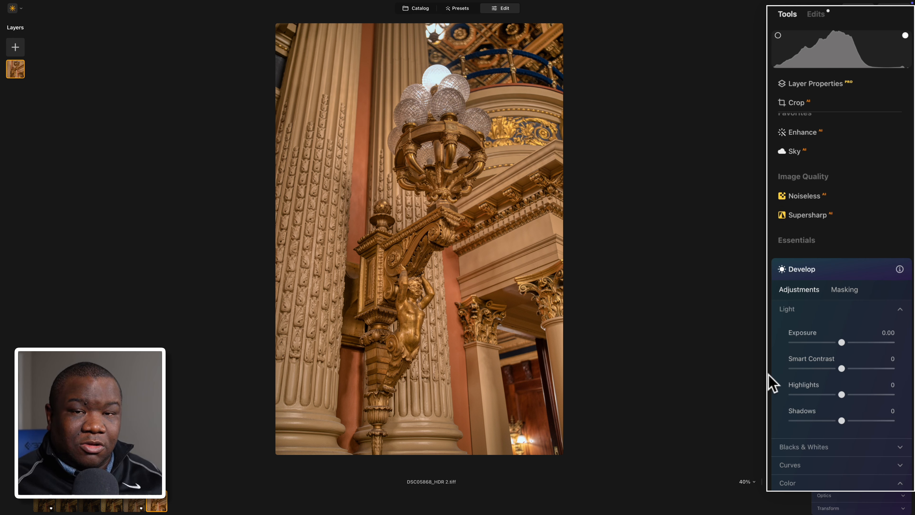
Set the HDR image's Shadows to 100 and Highlights to -100 in the Develop adjustments.
left_click_drag(840, 421, 910, 422)
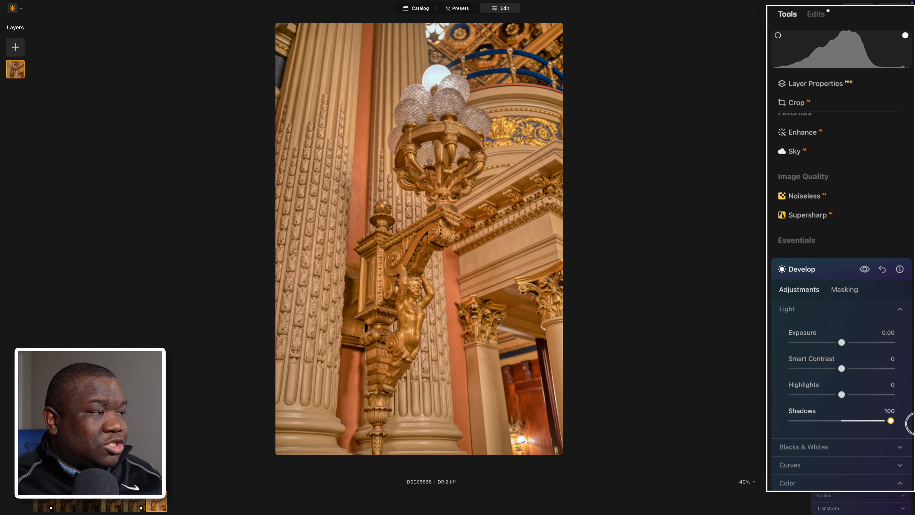
left_click_drag(842, 394, 792, 395)
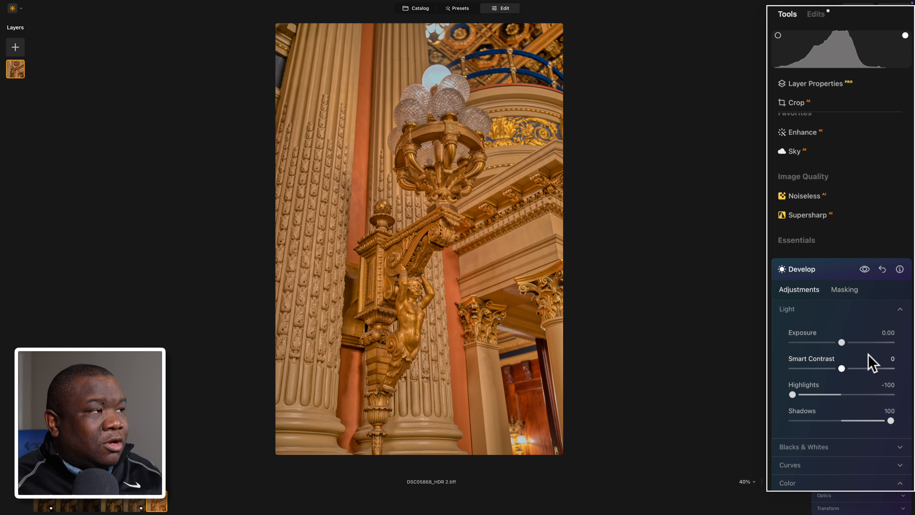
Raise the Exposure to 2.69 and on to 4.88, checking the lamp globes at 100% zoom in between.
left_click(841, 342)
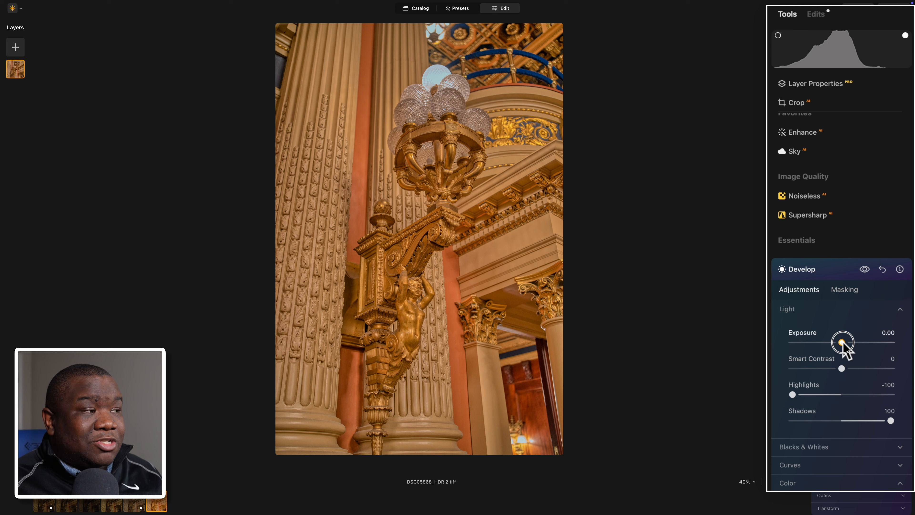
left_click_drag(842, 342, 868, 342)
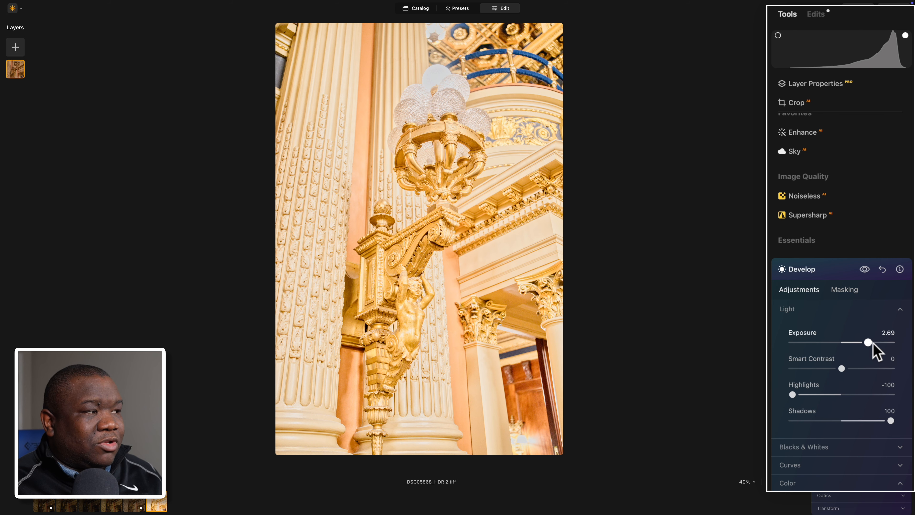
left_click(441, 104)
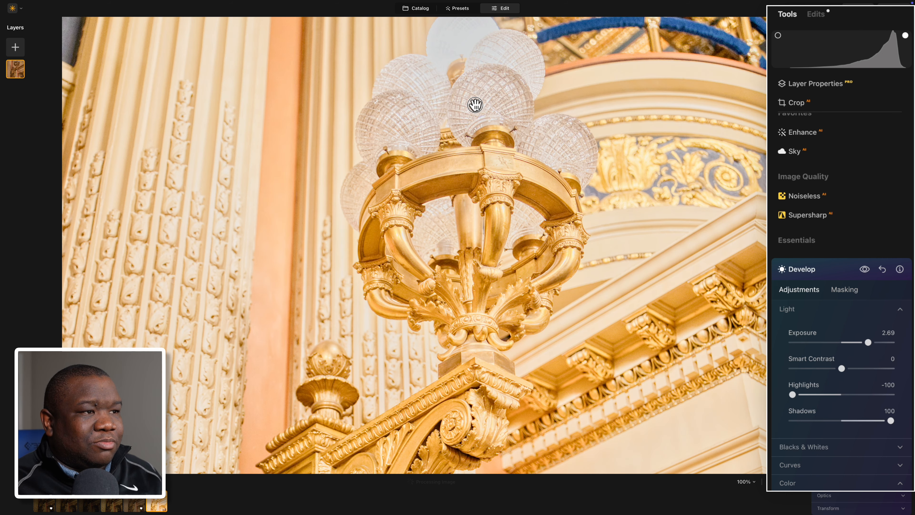
left_click(474, 102)
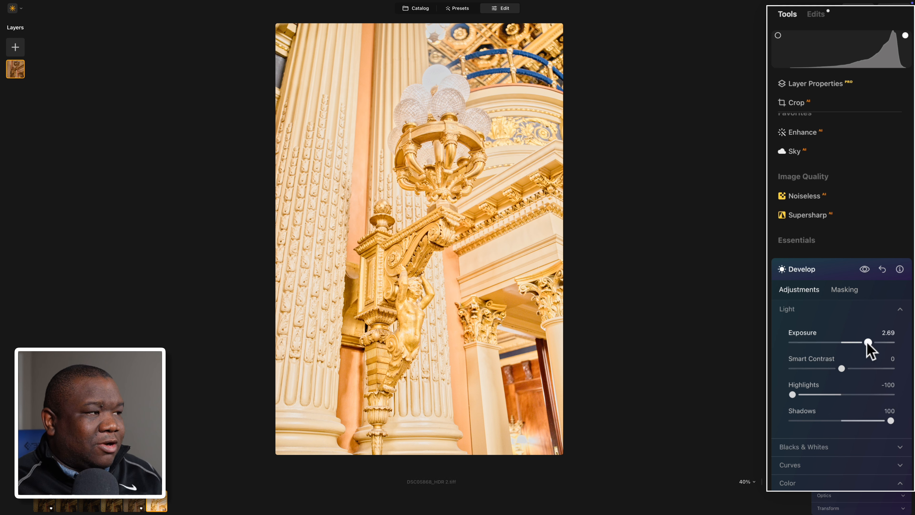
left_click_drag(867, 342, 890, 343)
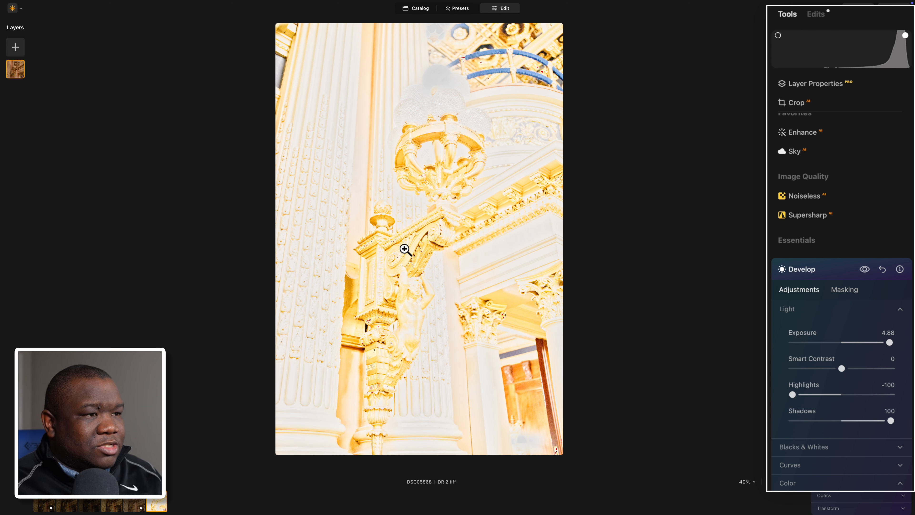
left_click_drag(890, 342, 887, 342)
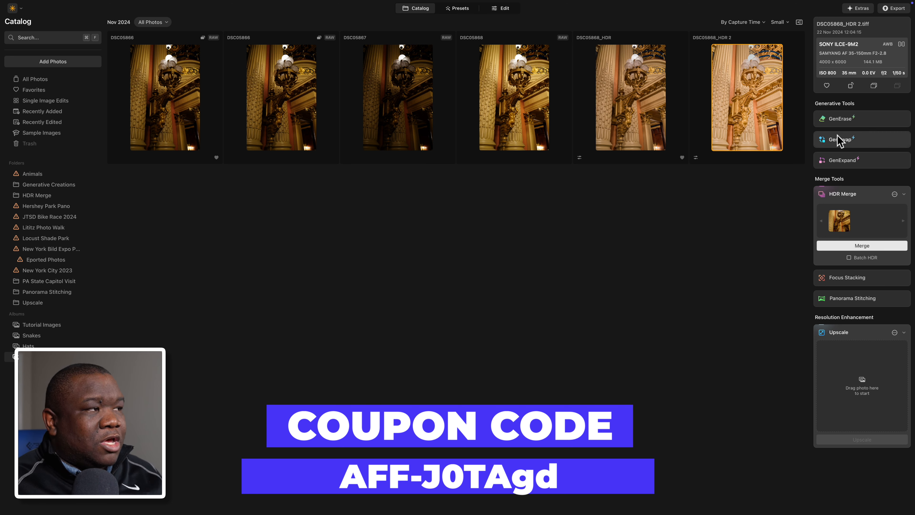
mouse_move(833, 219)
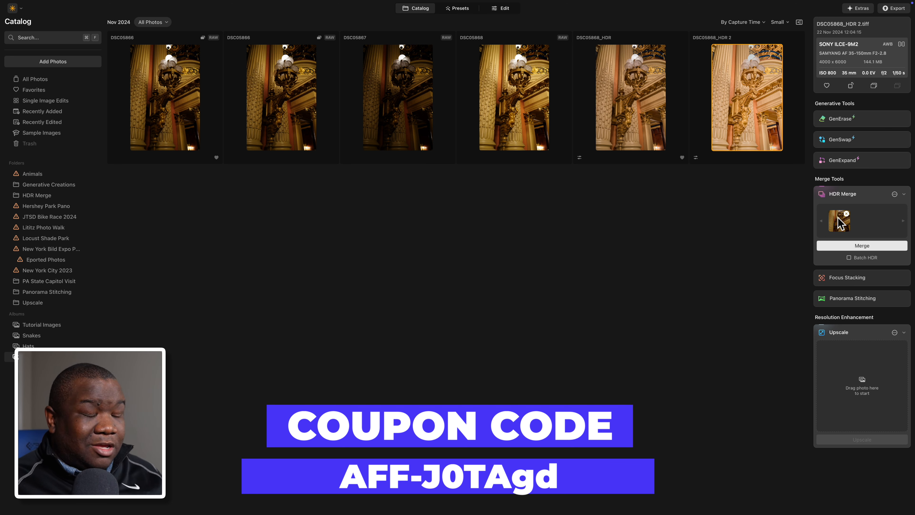